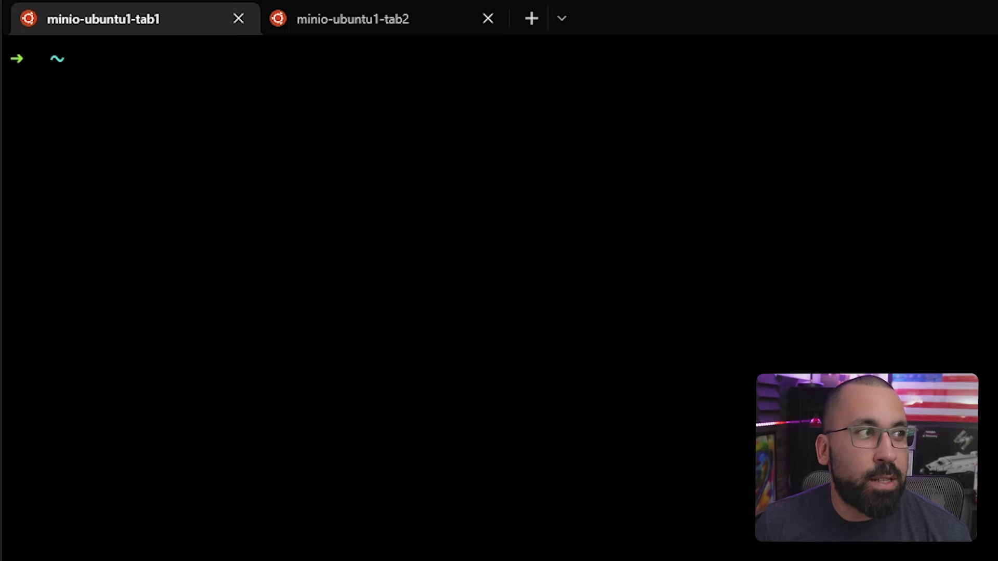
text(mkdir ~/minio)
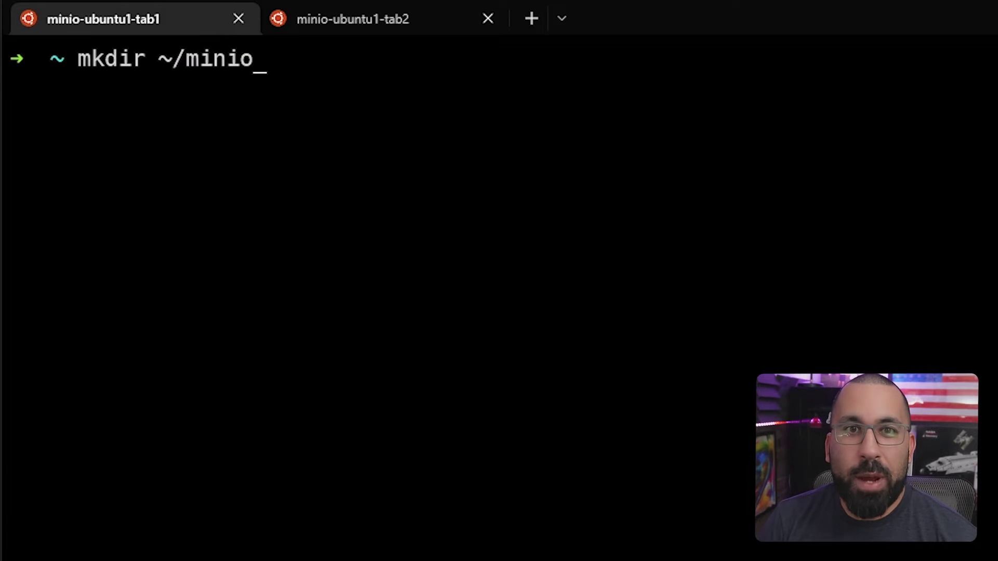
Create the ~/minio folder and start the MinIO server with its console on port 9090
key(Return)
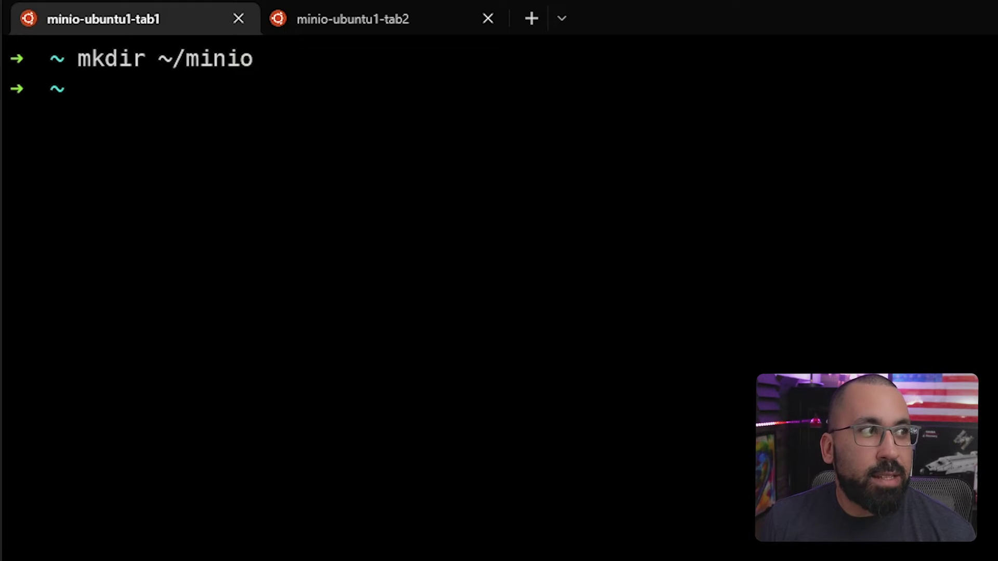
text(minio server ~/minio --console-address :9090)
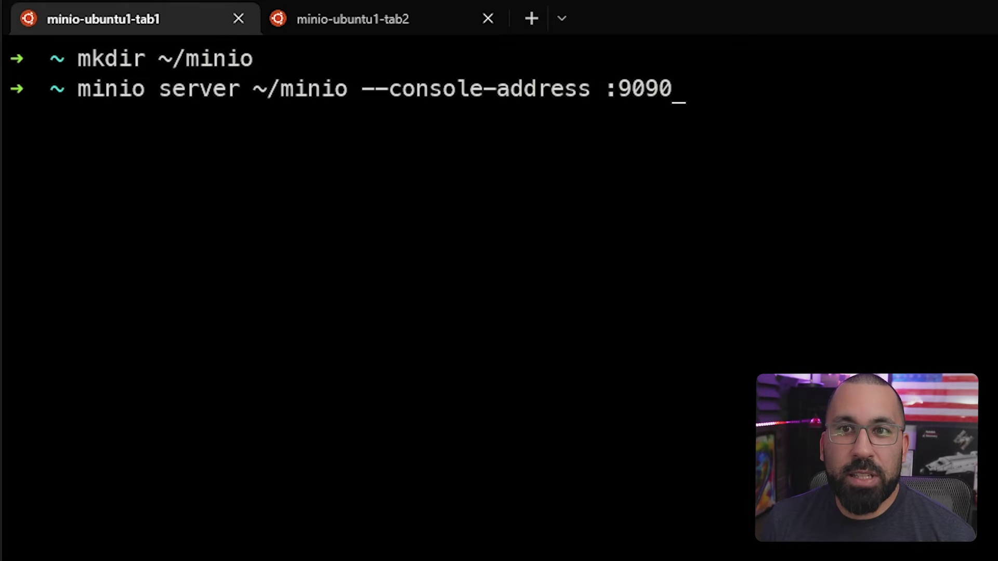
key(Return)
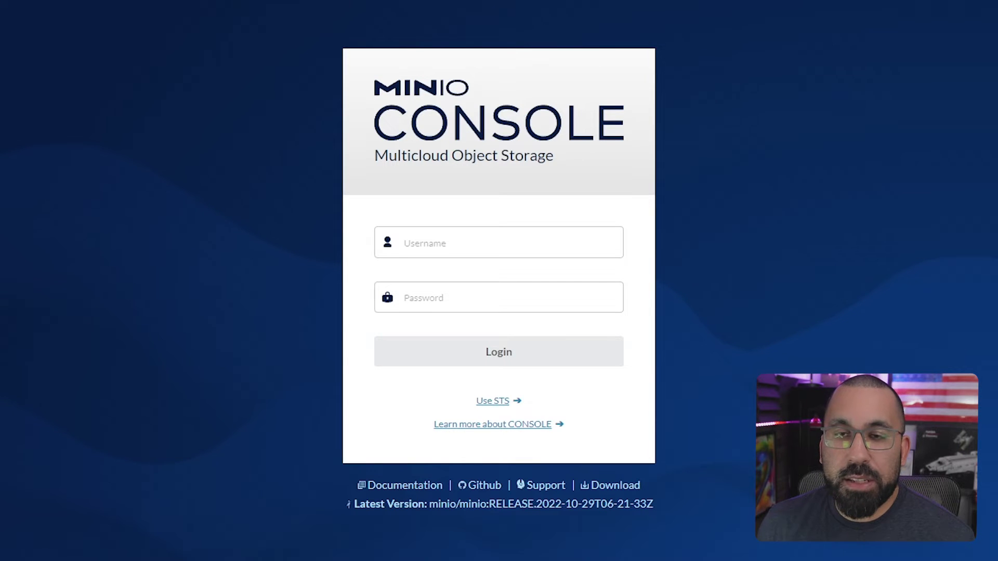
Log in as minioadmin, create bucket minio-test, and upload 1GB.zip into it
click(499, 242)
text(minioadmin)
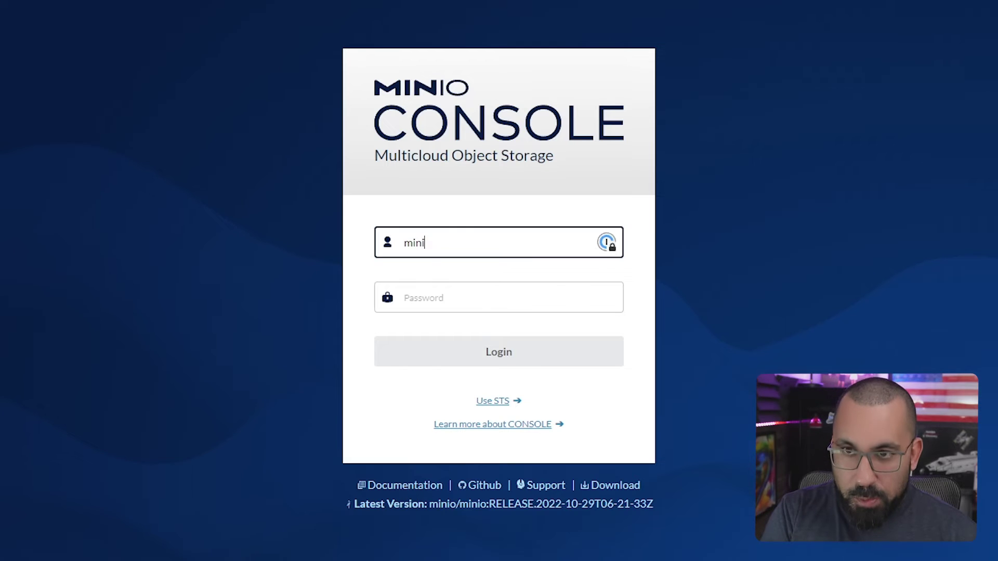
key(Tab)
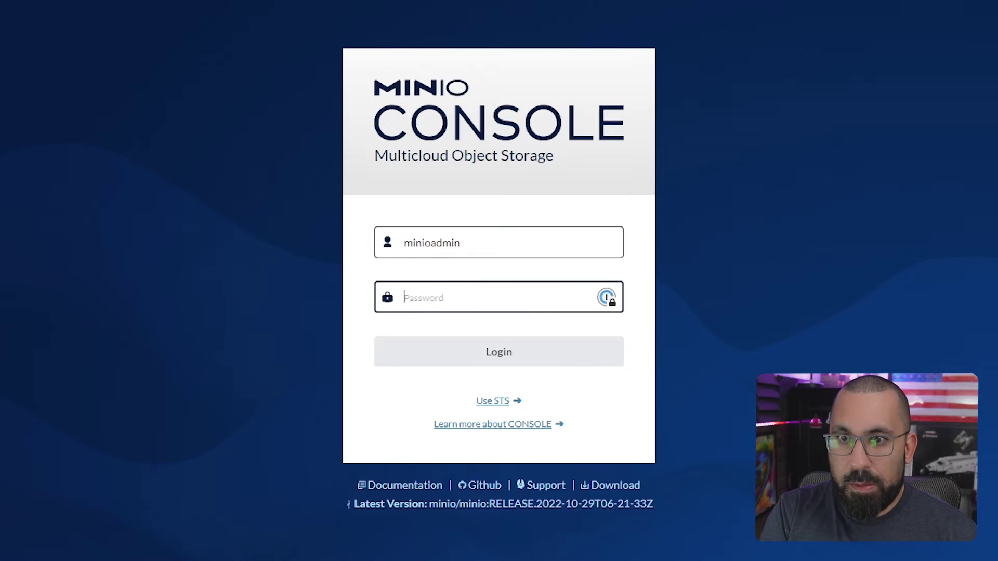
text(minioadmin)
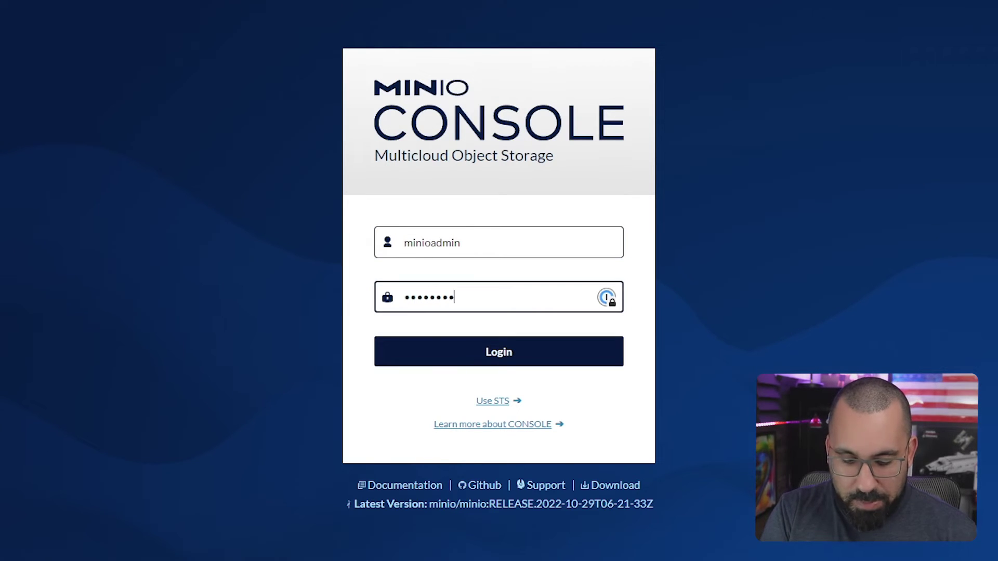
key(Return)
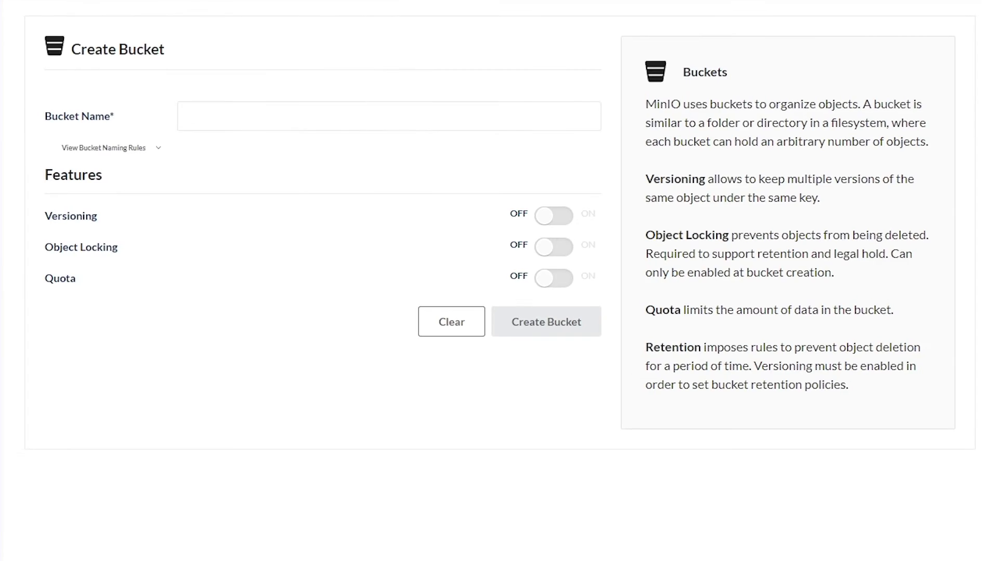
text(minio-test)
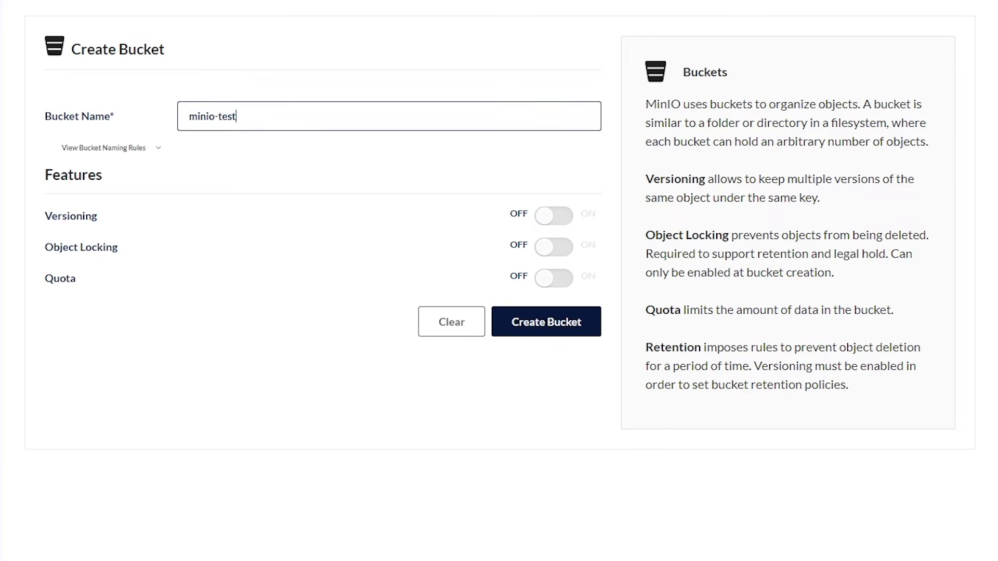
key(Return)
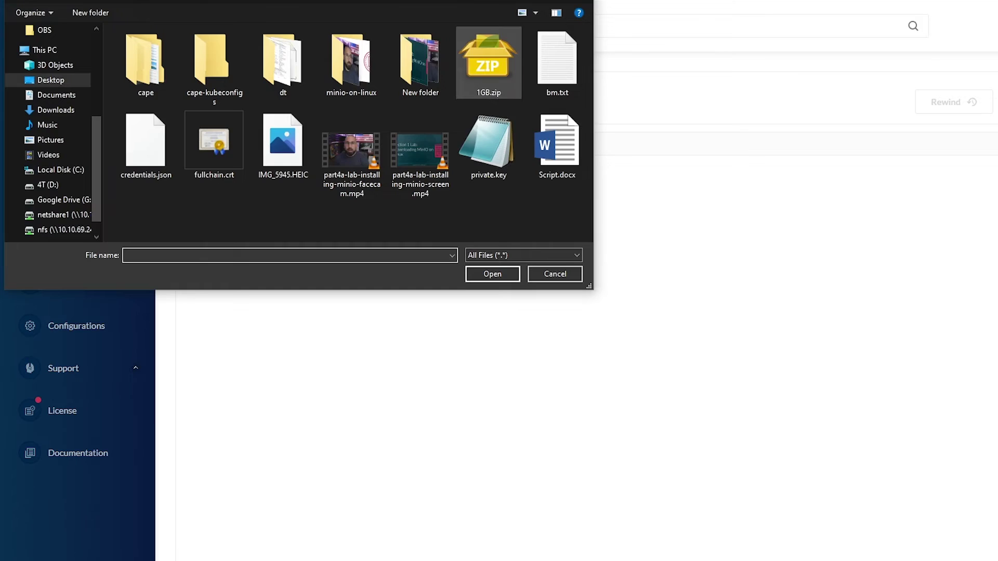
double_click(489, 66)
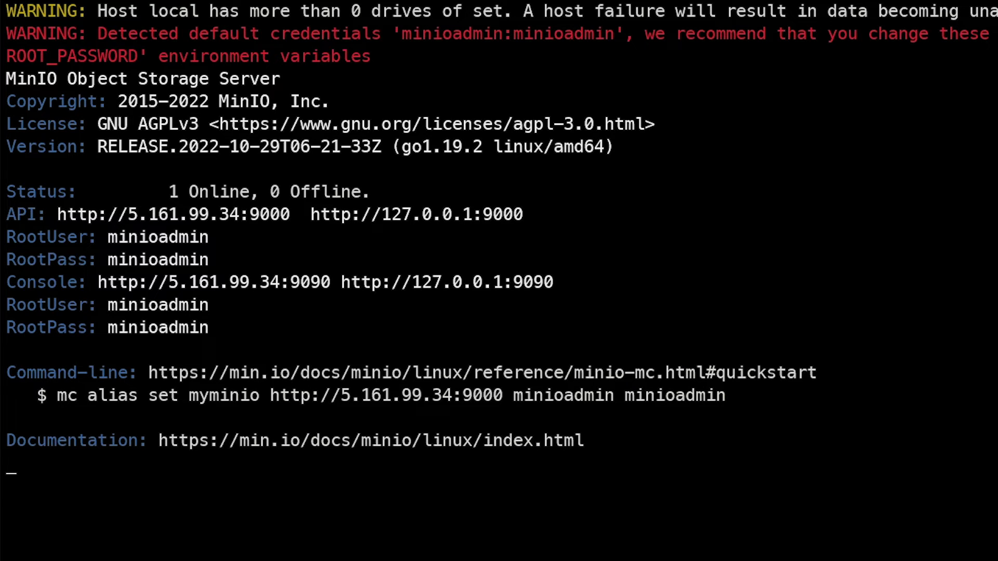
Stop the running MinIO server in the first Ubuntu tab
key(ctrl+c)
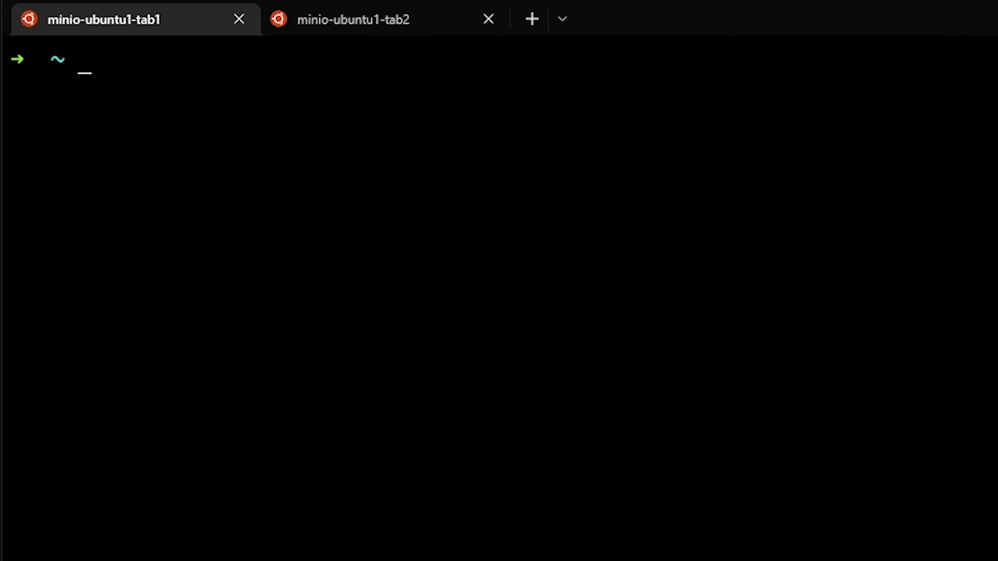
text(tree -h )
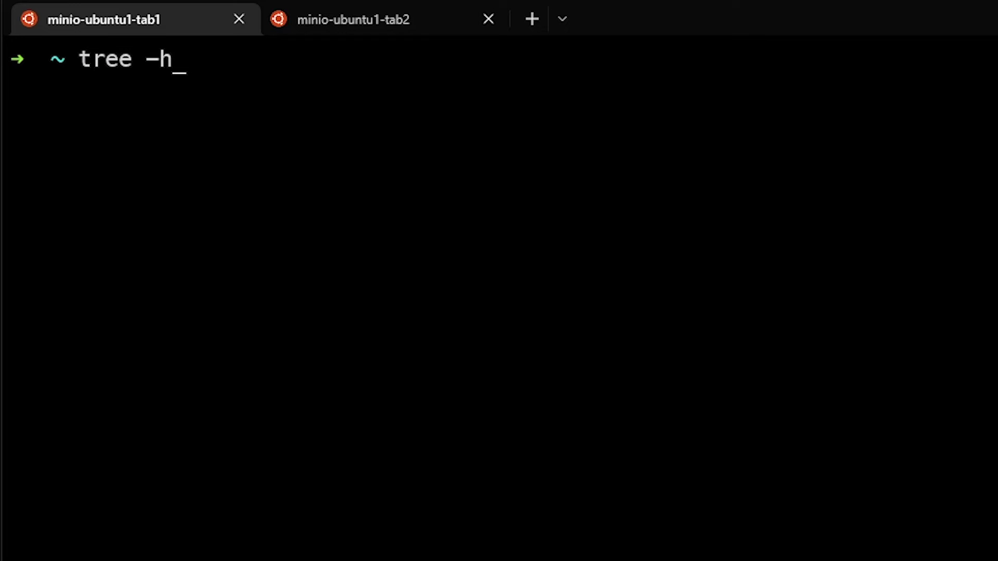
text(~)
text(/minio)
Show the tree of ~/minio, revealing minio-test/1GB.zip with its 1.0G part and xl.meta
key(Return)
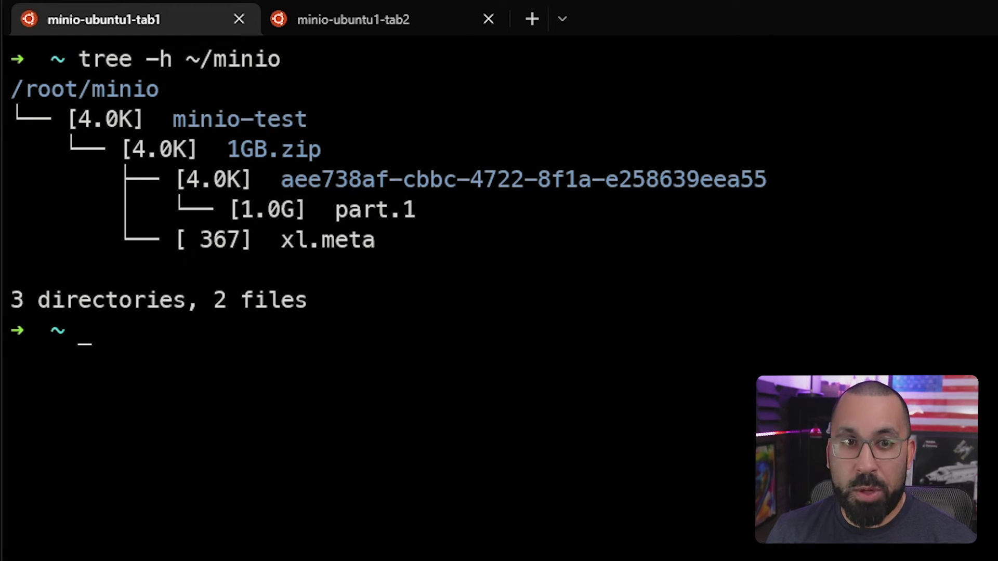
text(clear)
Clear the screen and rerun the MinIO server with its console on port 9090
key(Return)
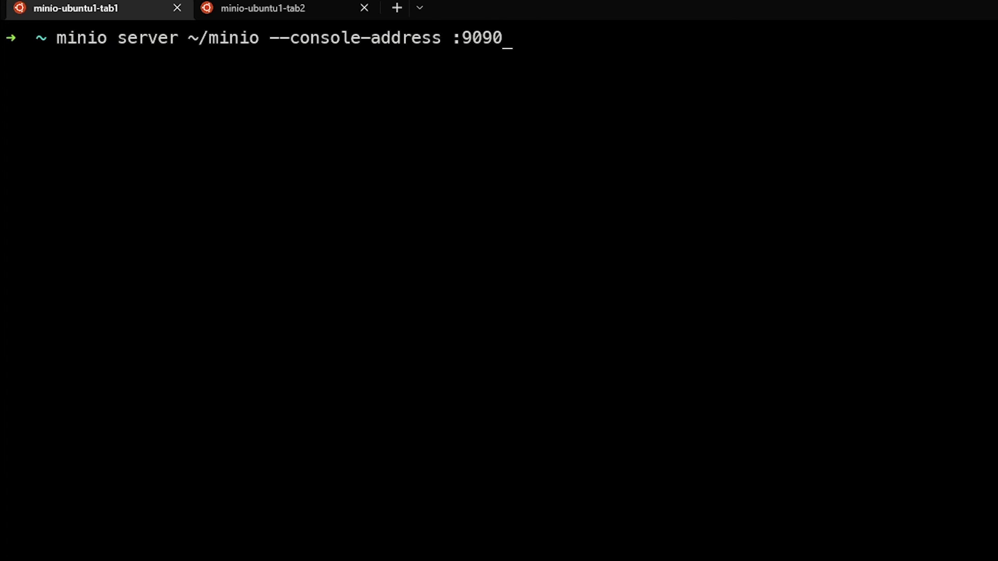
key(Return)
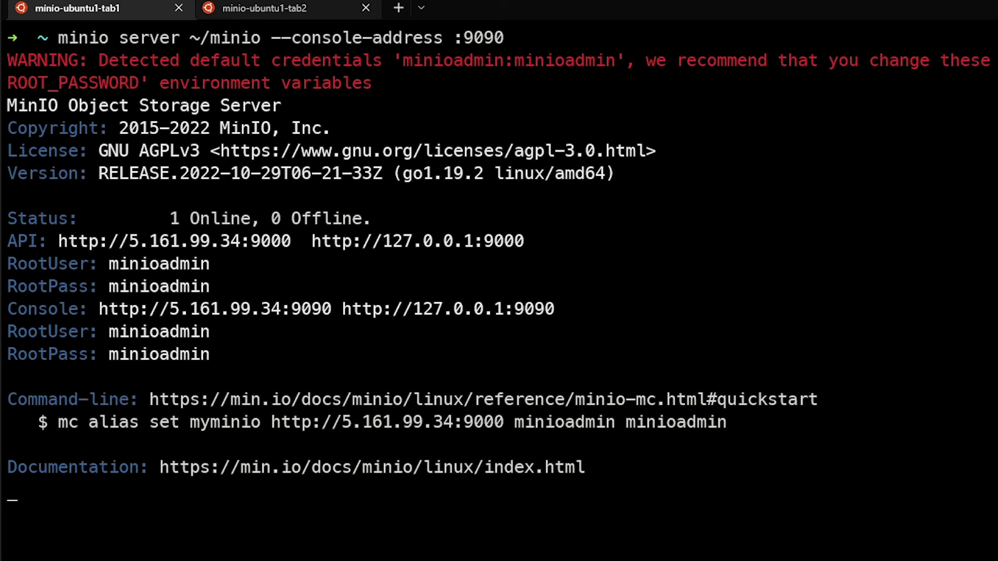
click(265, 8)
Attempt the myminio alias setup, then download the mc client and make it executable
key(ctrl+shift+v)
key(Return)
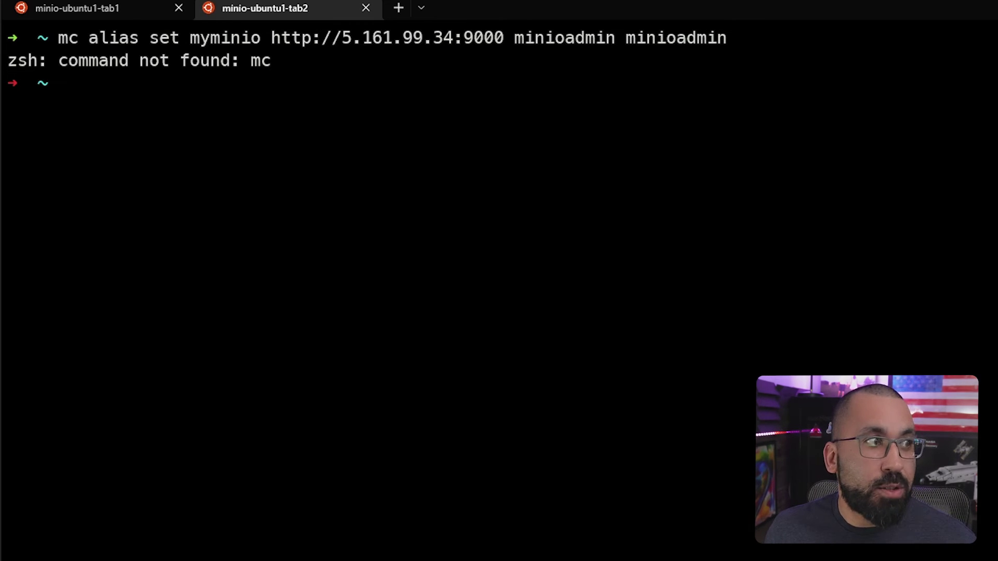
key(ctrl+shift+v)
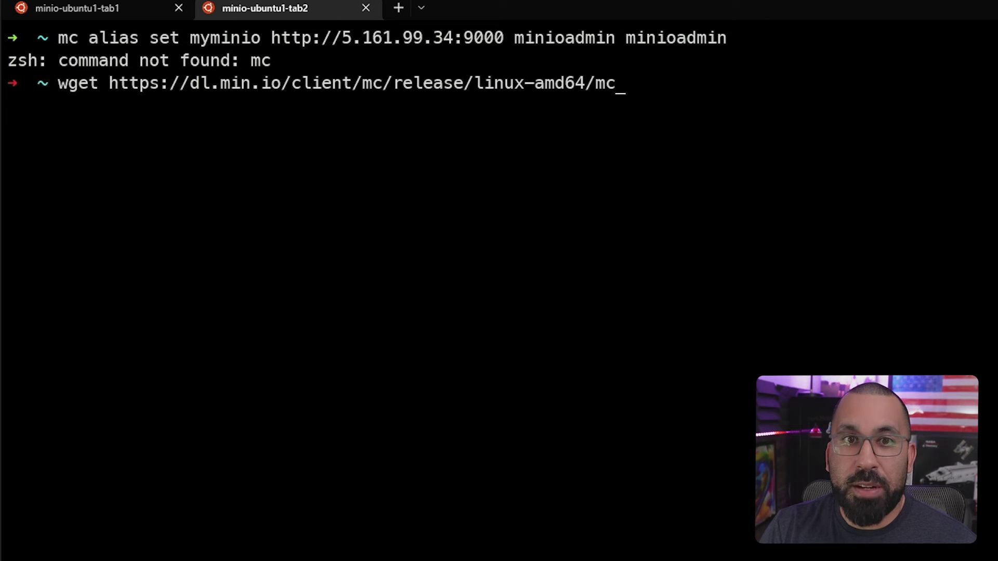
key(Return)
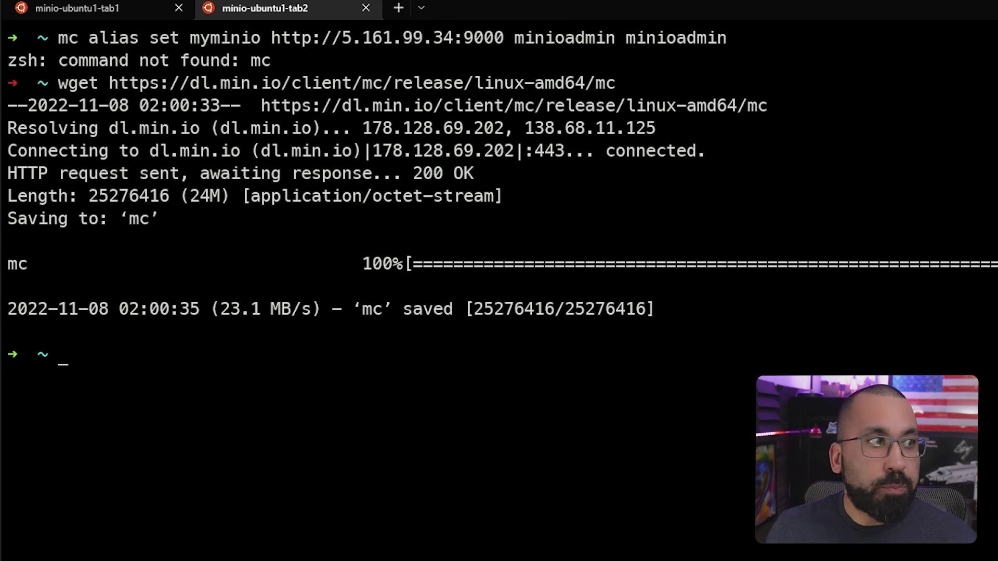
text(chmod )
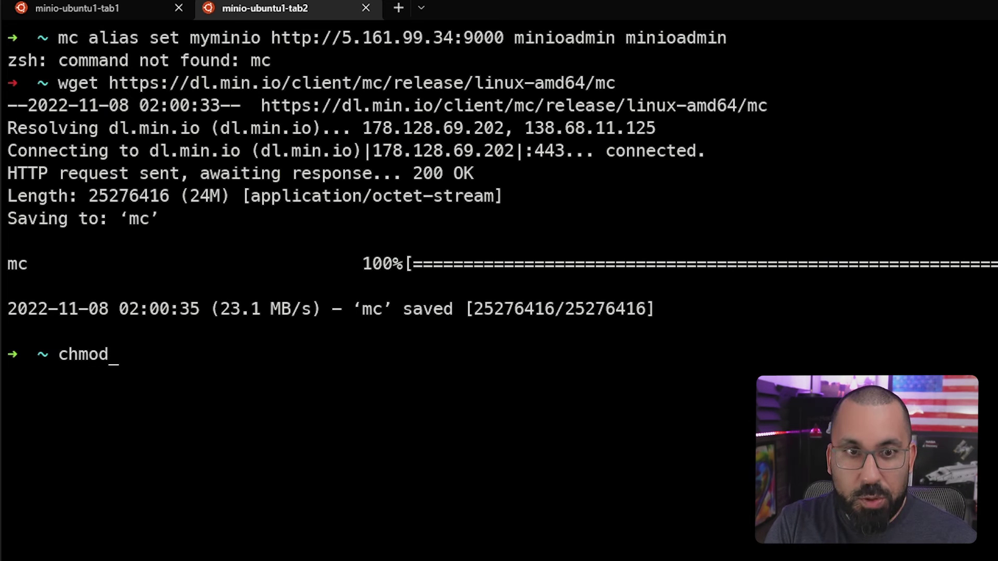
text(+)
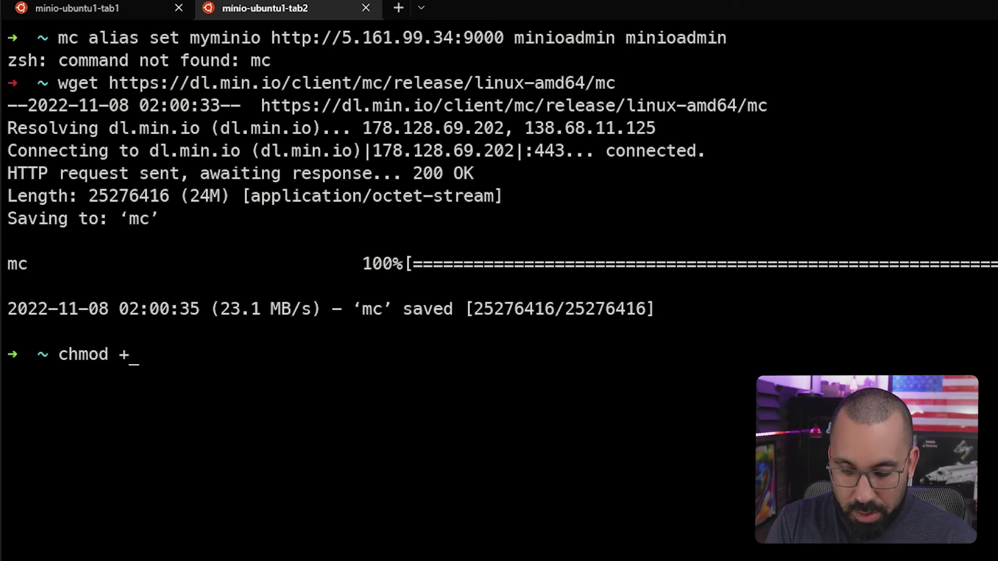
text(x mc)
key(Return)
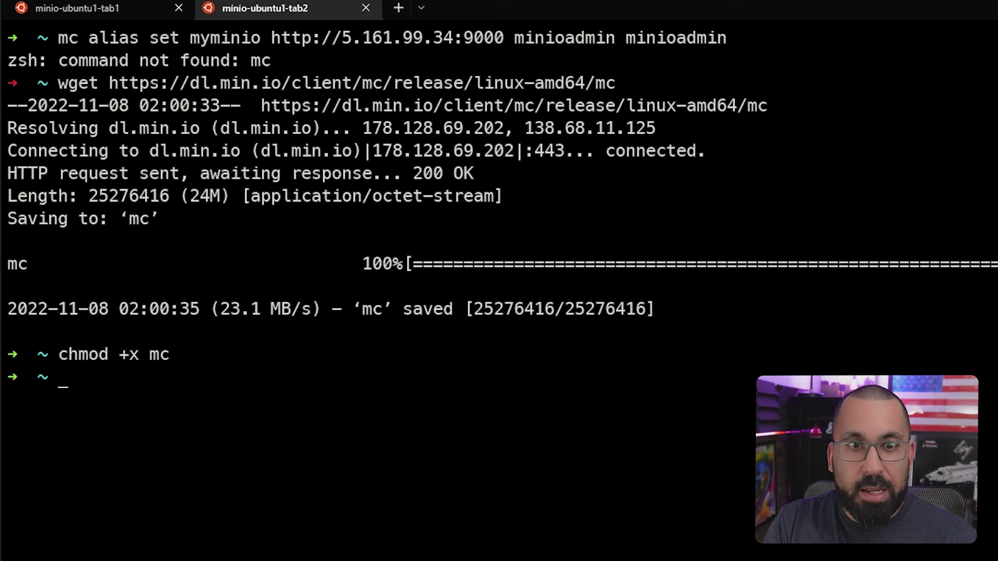
text(ls -lah)
List the home directory, move mc into /usr/local/bin, and confirm it's found there
key(Return)
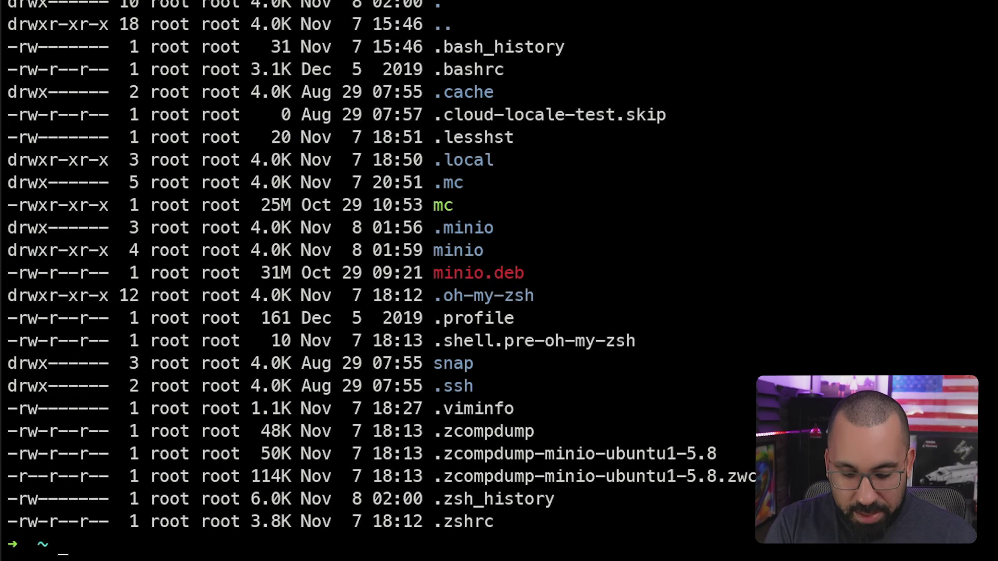
text(mv )
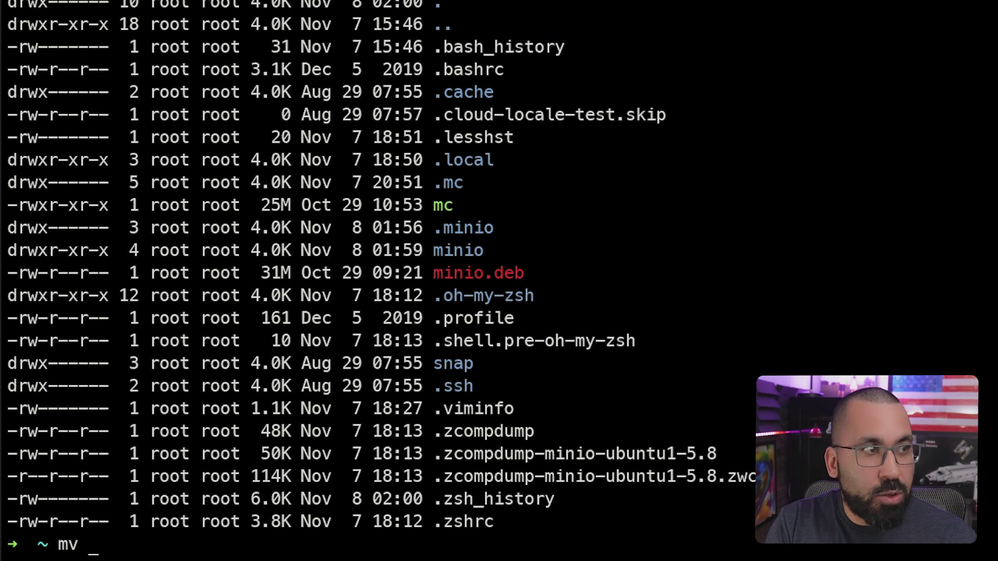
text(mc /u)
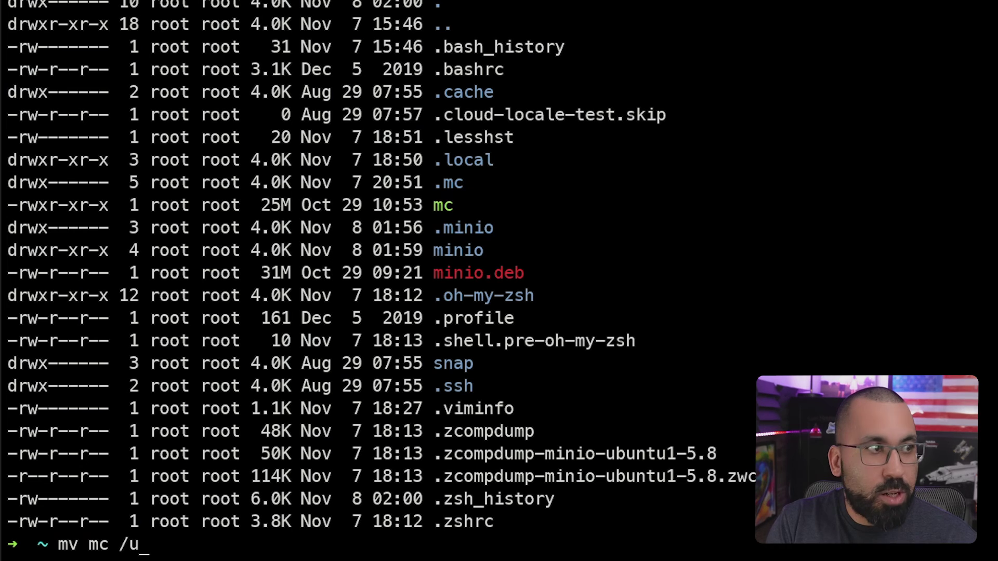
text(sr/local)
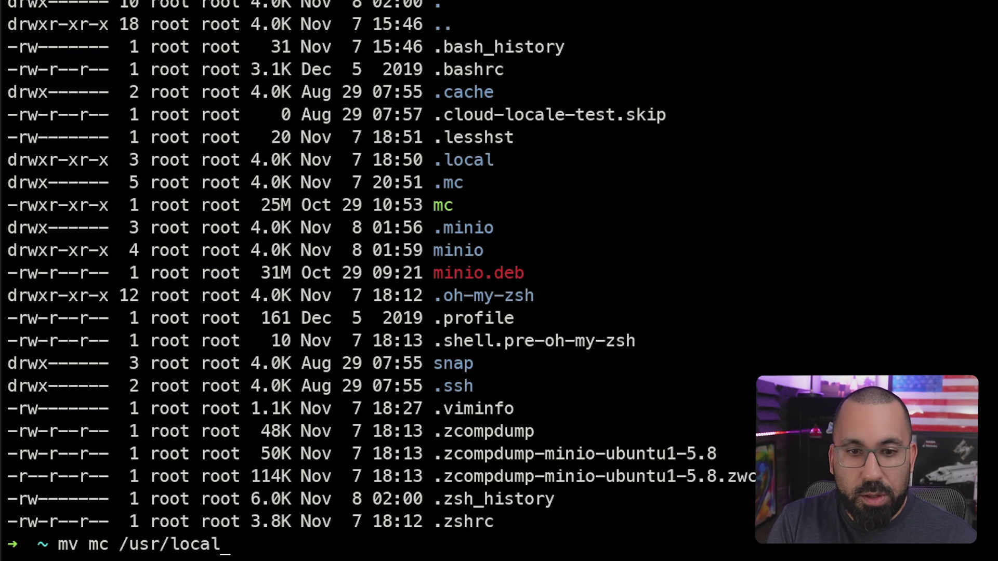
text(/bin/)
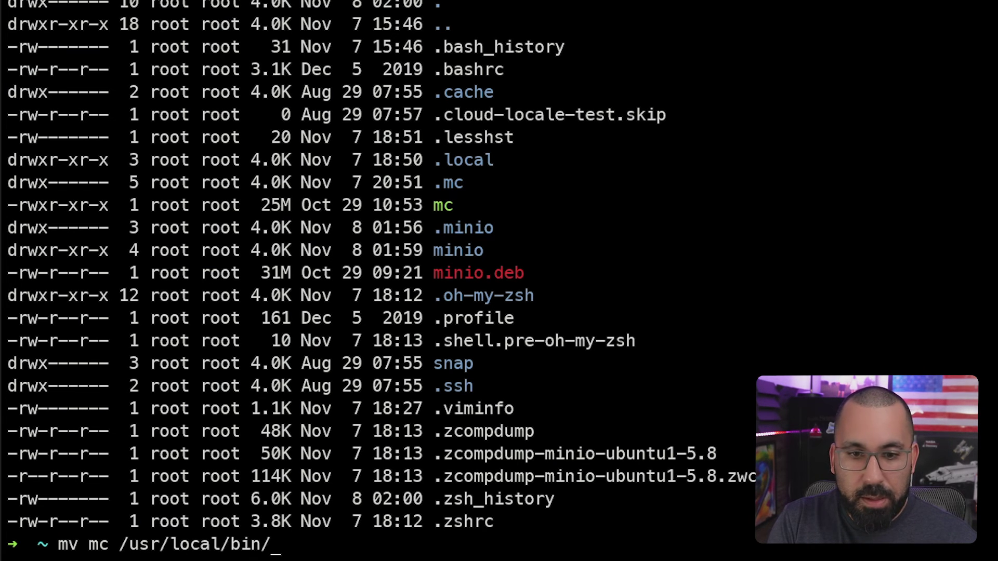
text(mc)
key(Return)
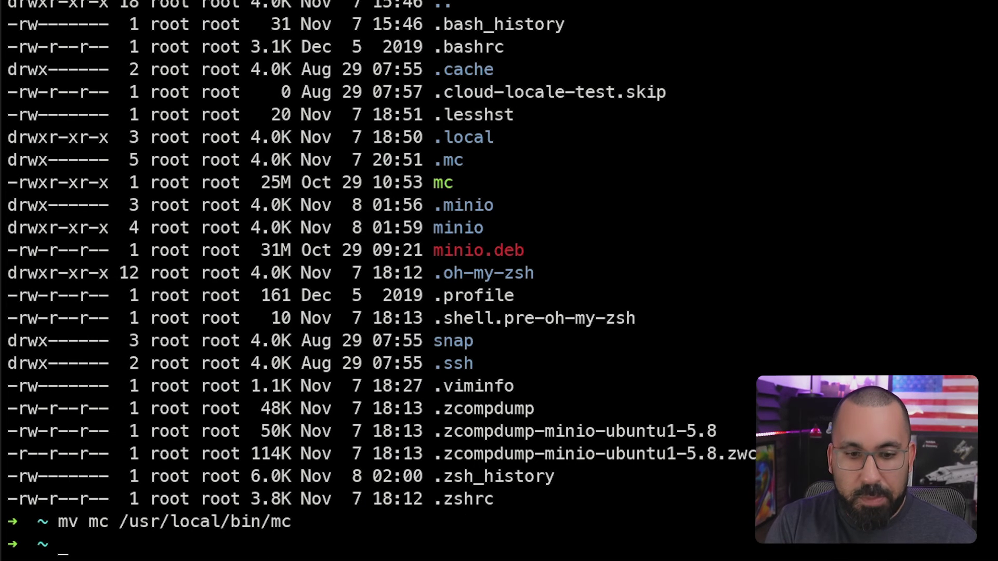
text(clear)
key(Return)
text(which m)
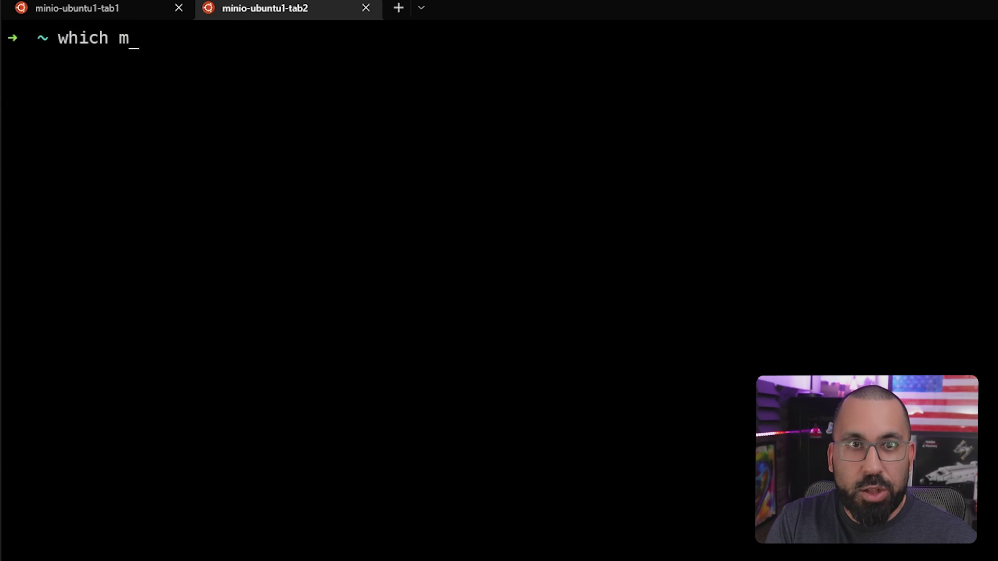
text(c)
key(Return)
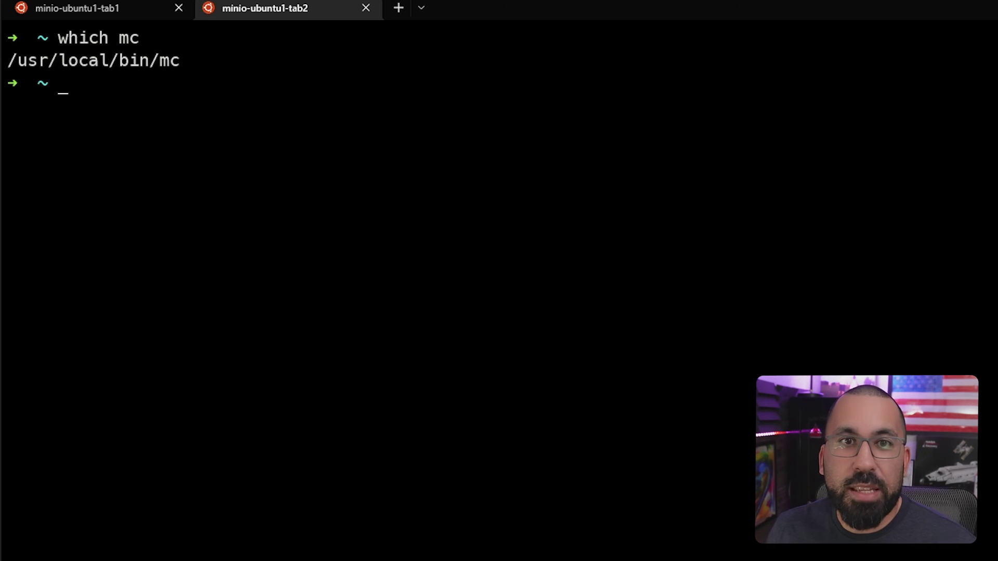
text(chmod +x mc)
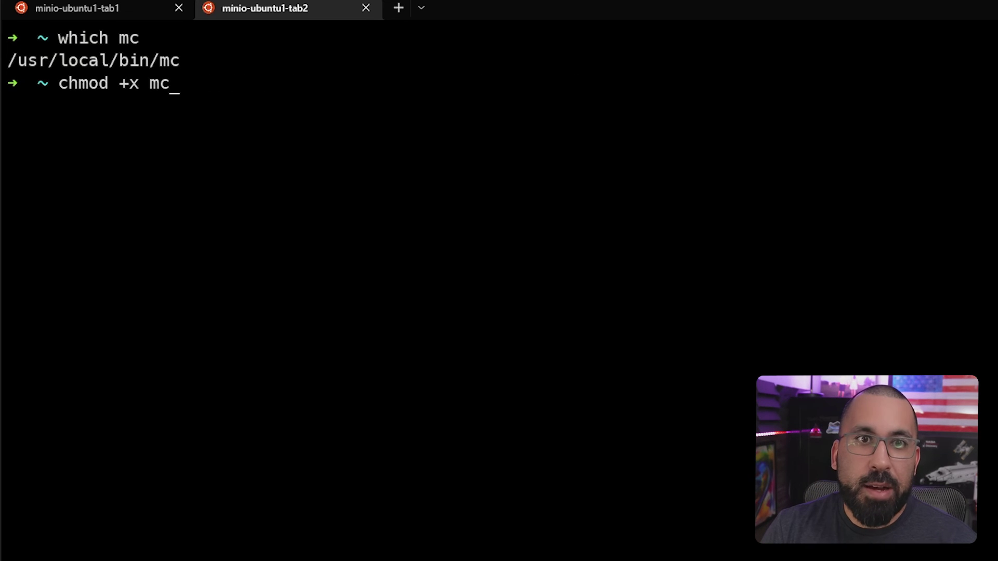
key(Up)
key(Up)
Rerun the alias command with myminio renamed to local for 5.161.99.34:9000
key(Down)
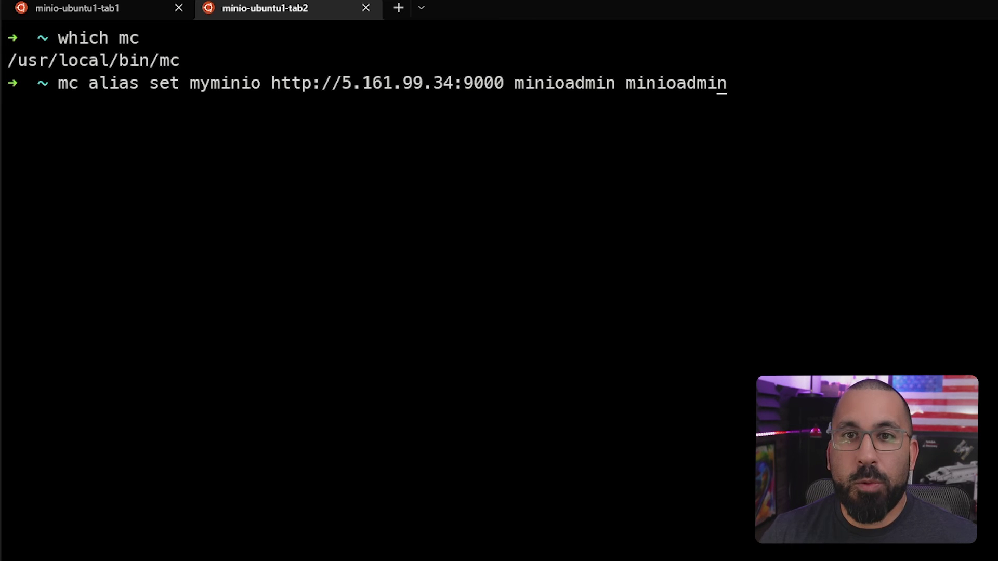
key(ctrl+Left)
key(ctrl+Left)
key(ctrl+Left)
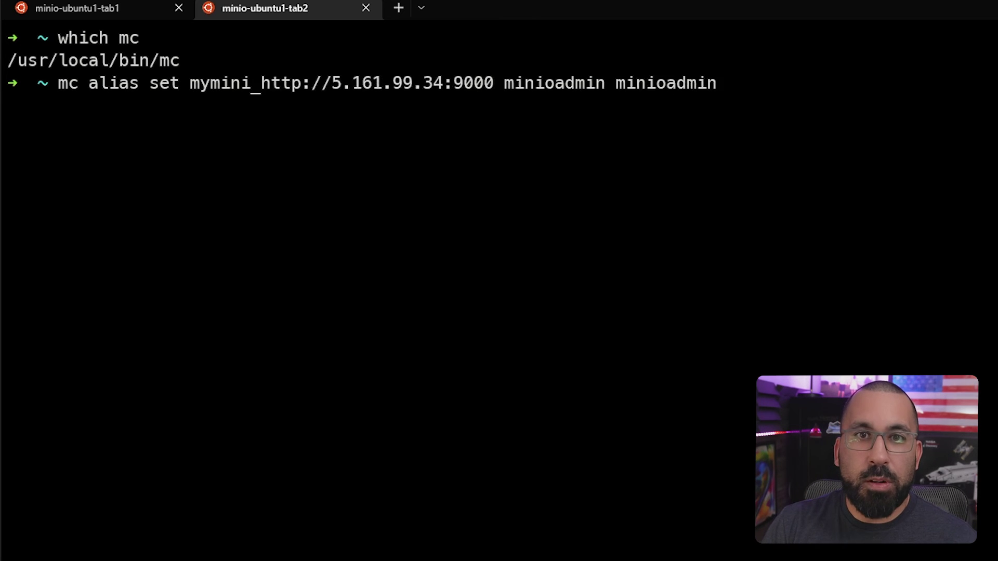
key(BackSpace)
key(BackSpace)
key(BackSpace)
key(BackSpace)
key(BackSpace)
text(local)
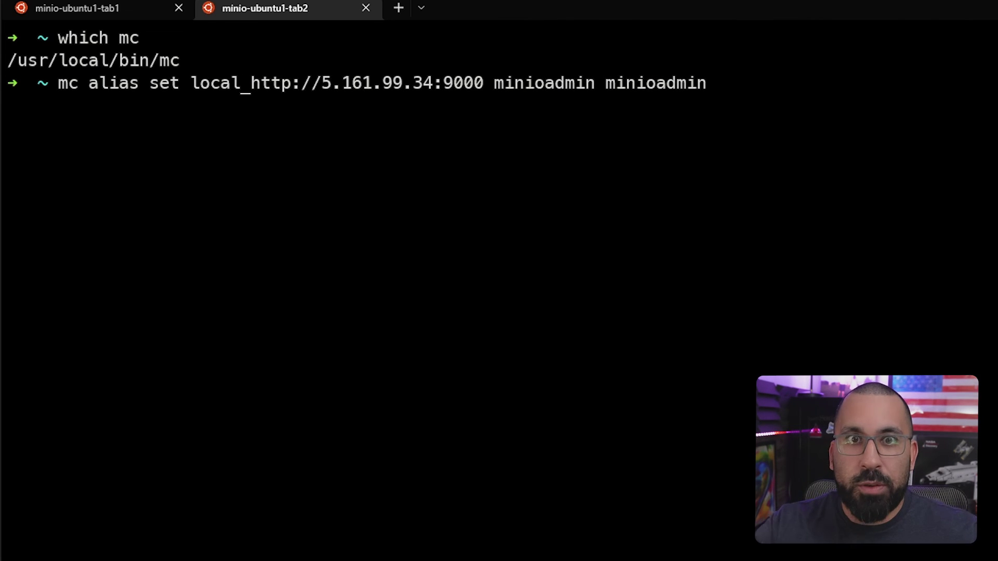
key(Right)
key(Right)
key(Right)
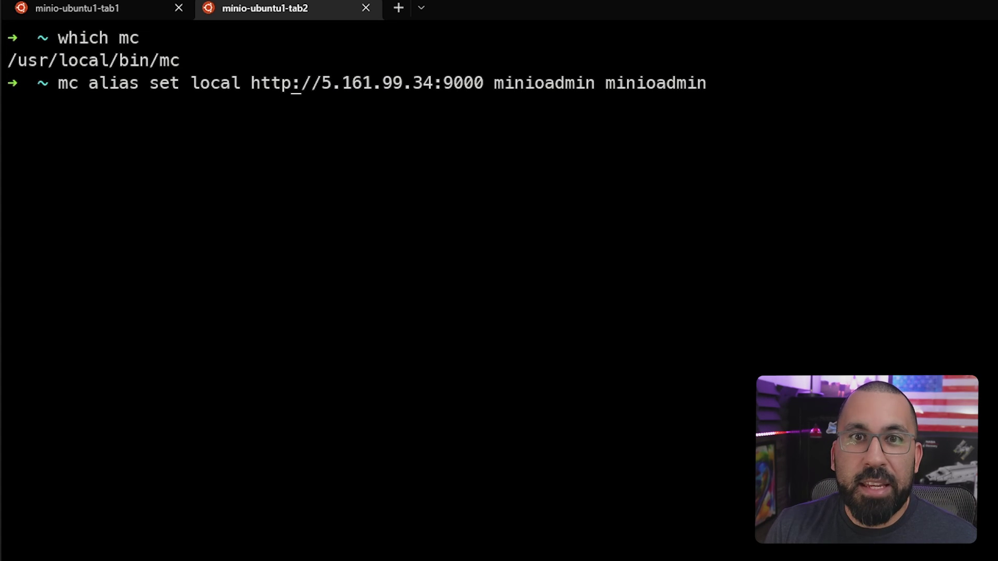
key(Right)
key(Right)
key(Right)
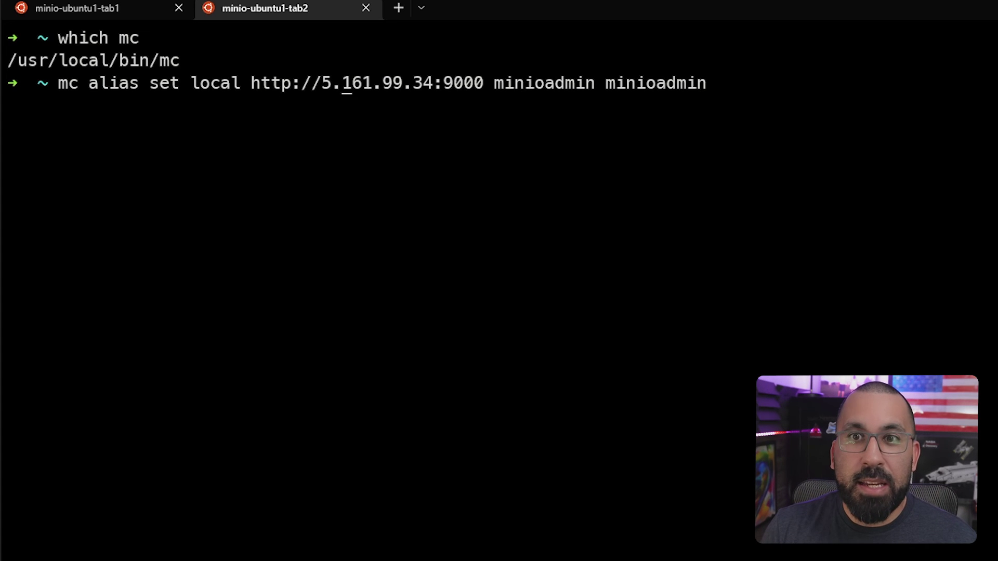
key(Right)
key(Right)
key(Right)
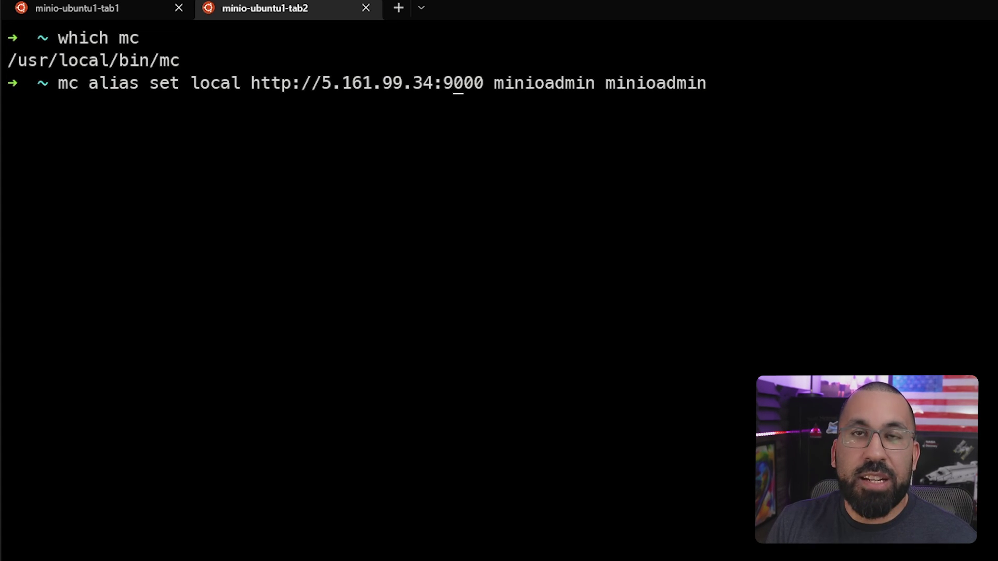
key(Right)
key(Right)
key(Right)
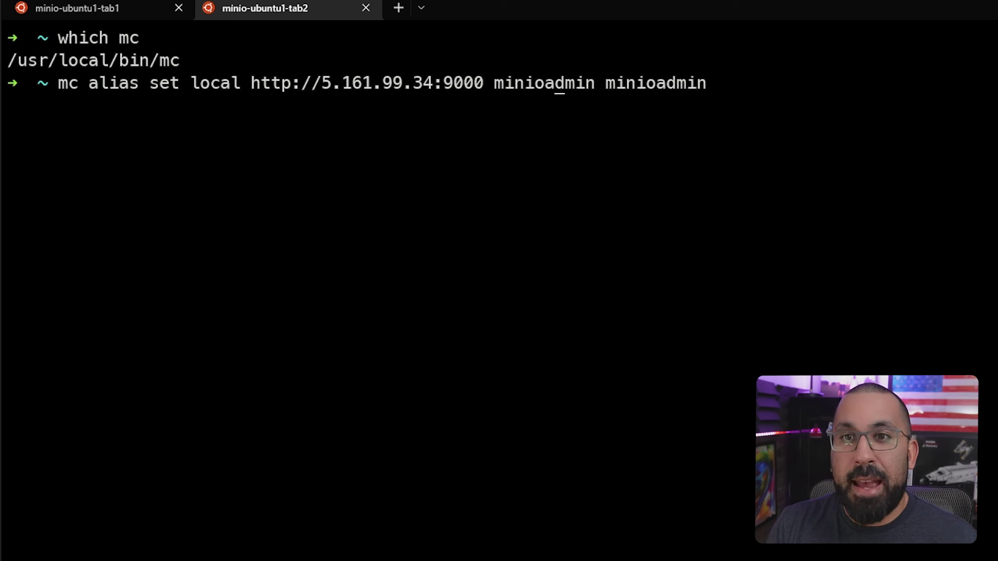
key(Right)
key(Right)
key(Right)
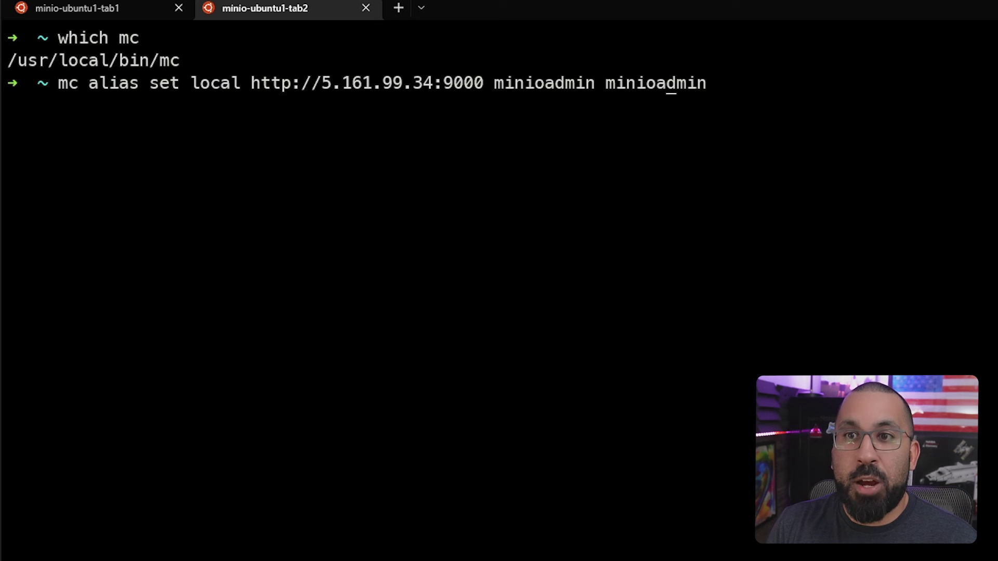
key(Return)
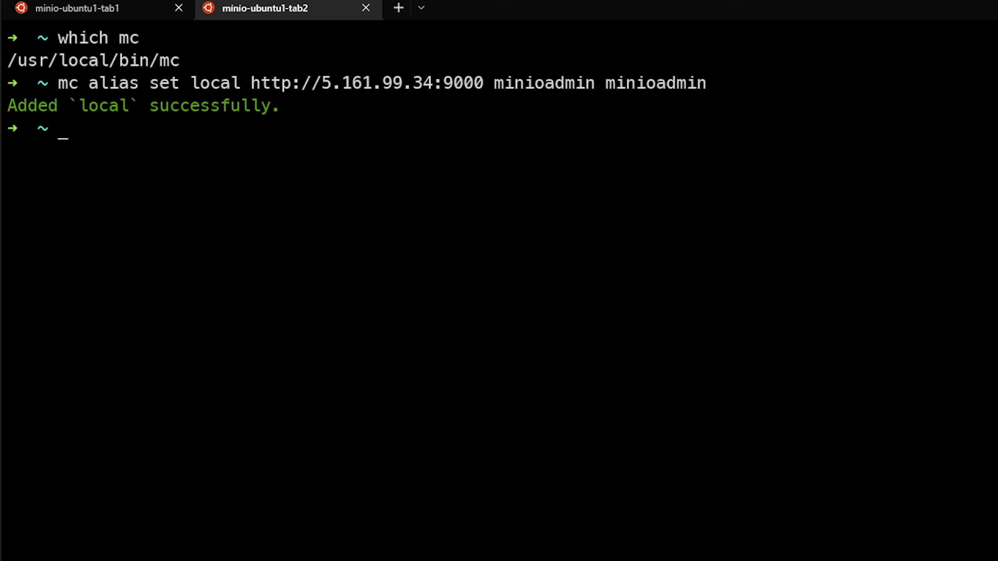
text(mc admin )
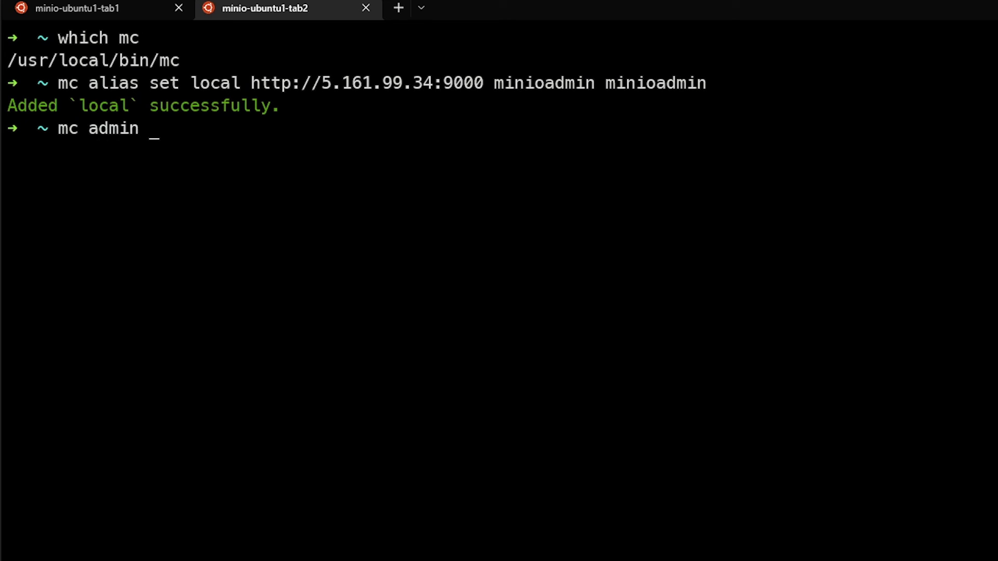
text(info loca)
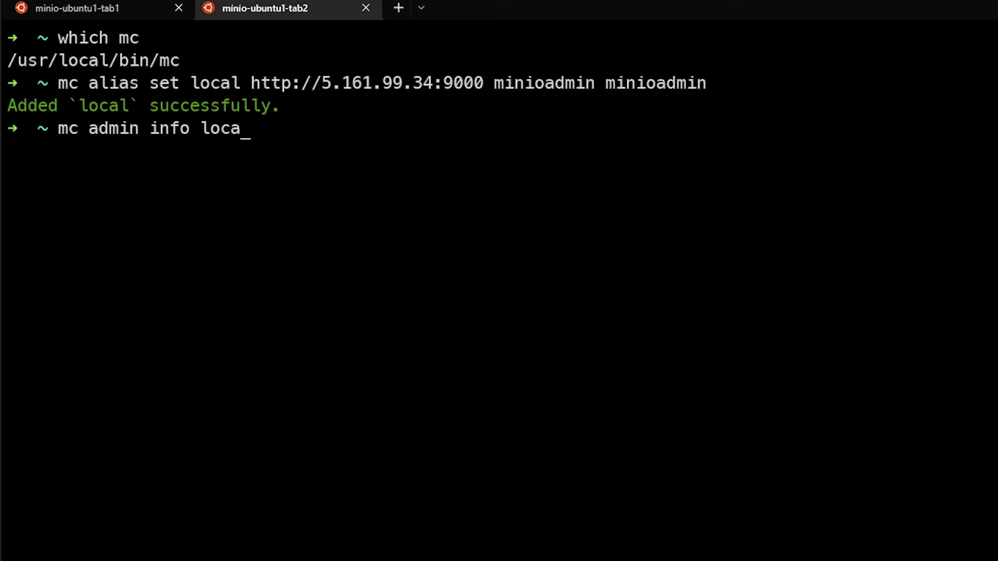
text(l)
Query mc admin info local: drives OK, 1.0 GiB used, 1 bucket, 1 object
key(Return)
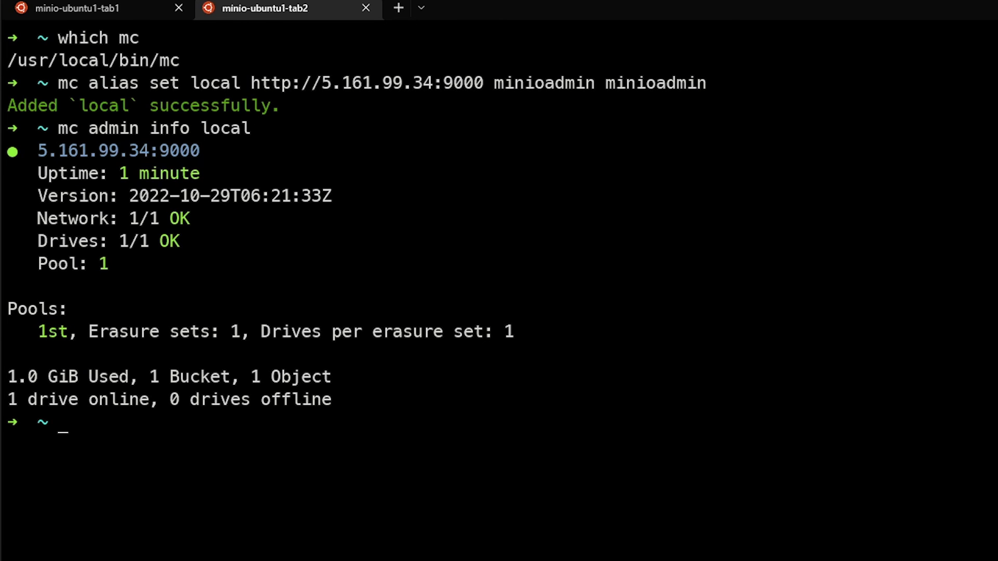
text(mc ls )
text(lo)
text(cal)
List local's buckets, then recursively list to show minio-test/1GB.zip at 1.0GiB
key(Return)
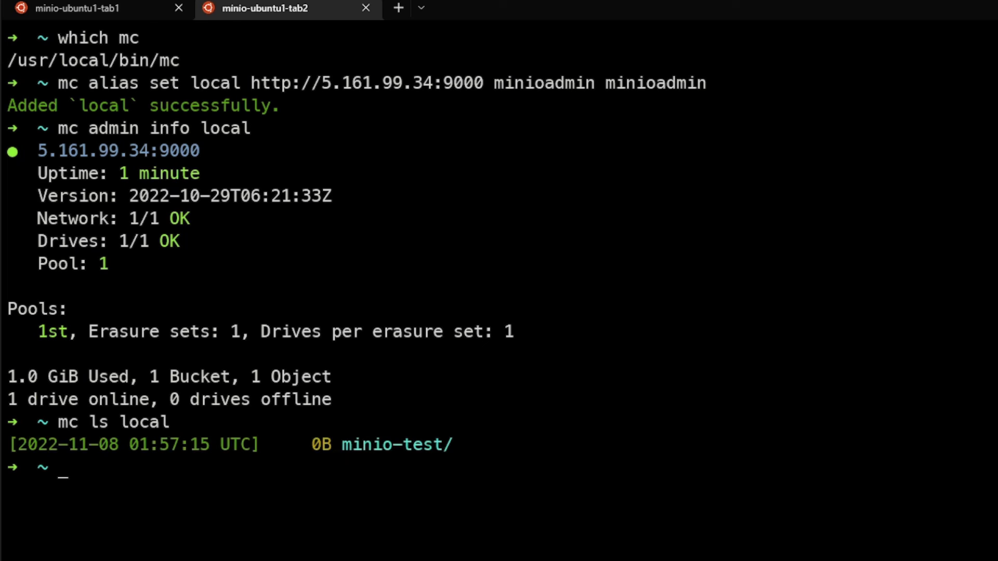
key(Up)
key(Left)
key(Left)
key(Left)
key(Left)
key(Left)
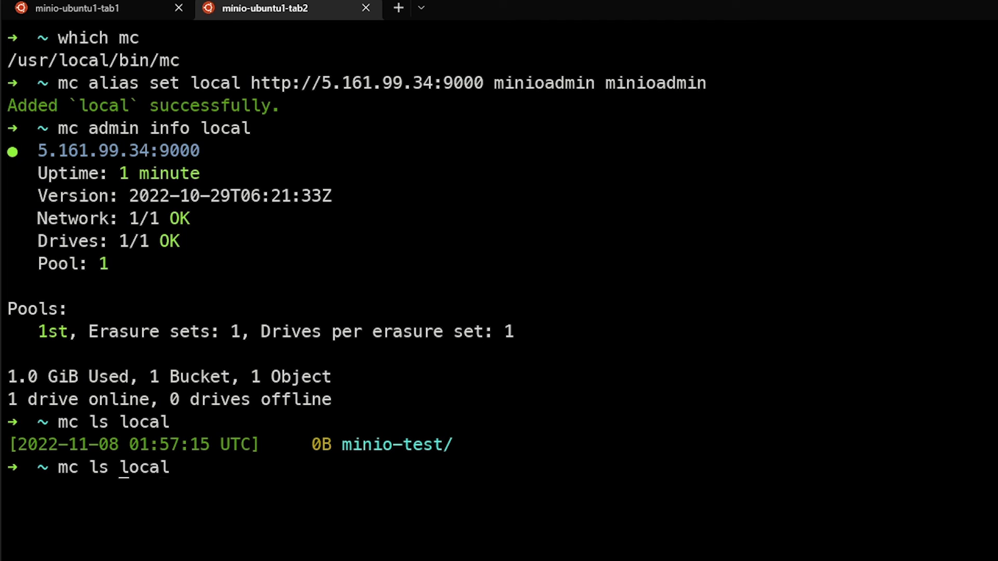
text(-r)
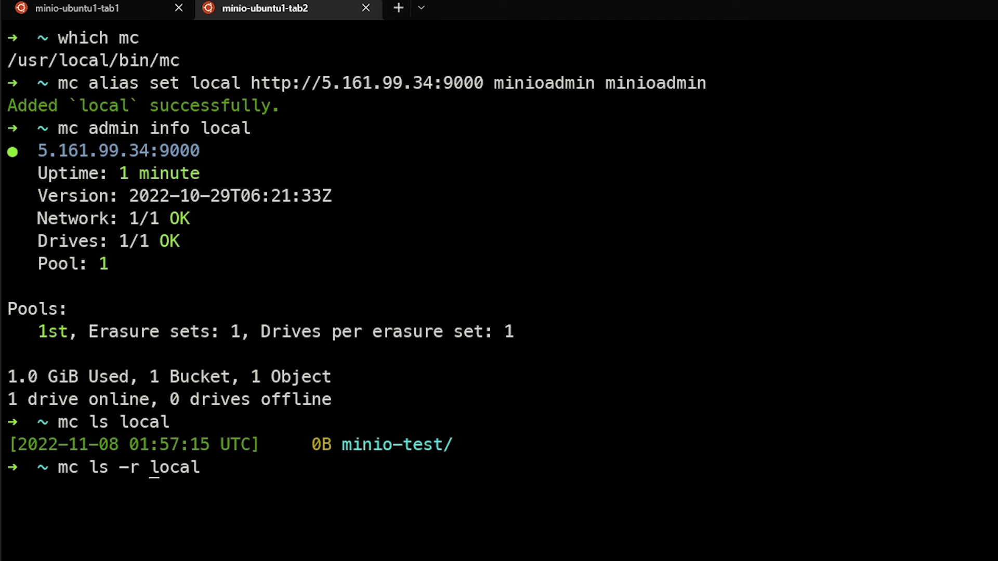
key(Return)
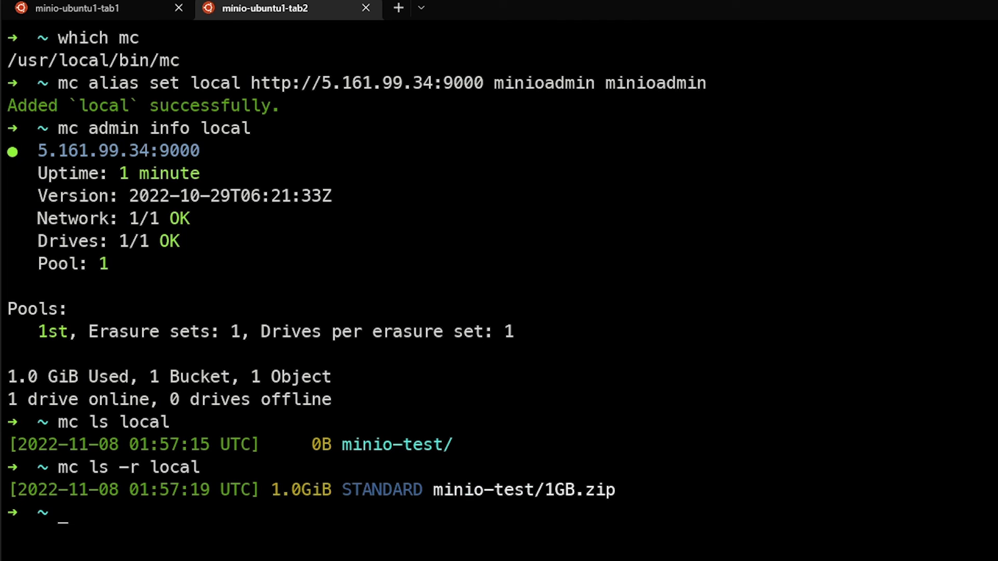